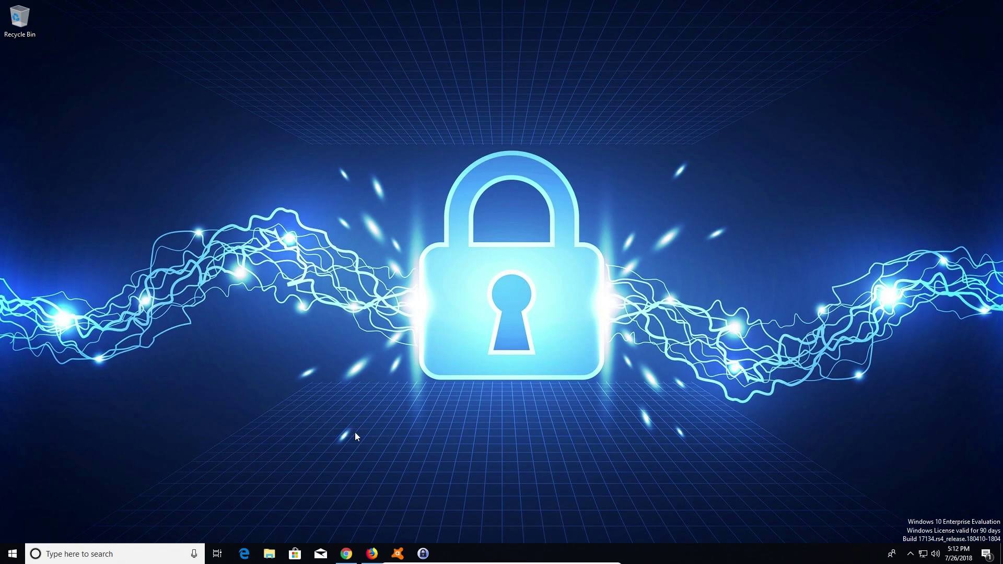
- In Chrome, view the Avast Passwords Mac, Google Play and App Store tabs, then return to the Windows page
left_click(347, 554)
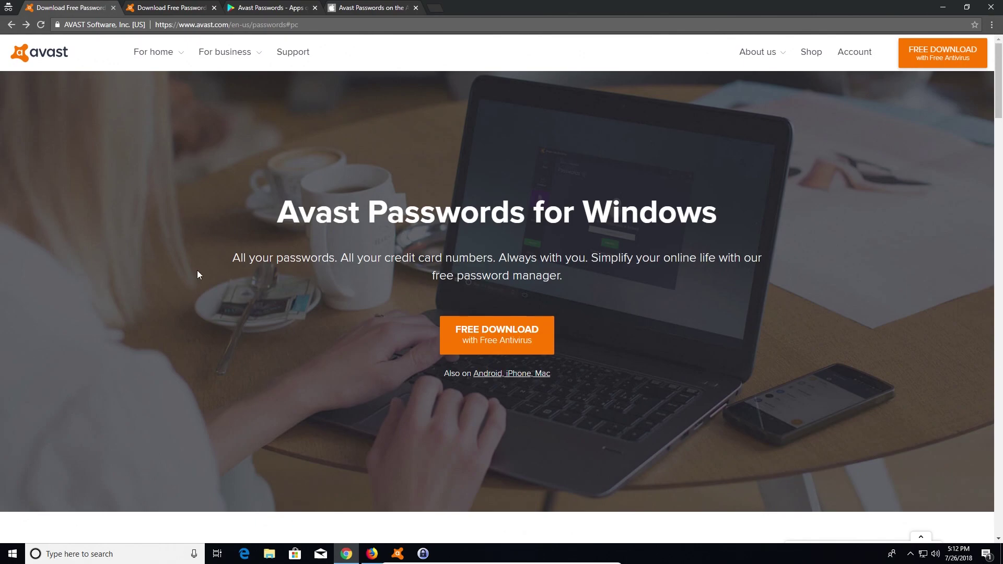
left_click(162, 6)
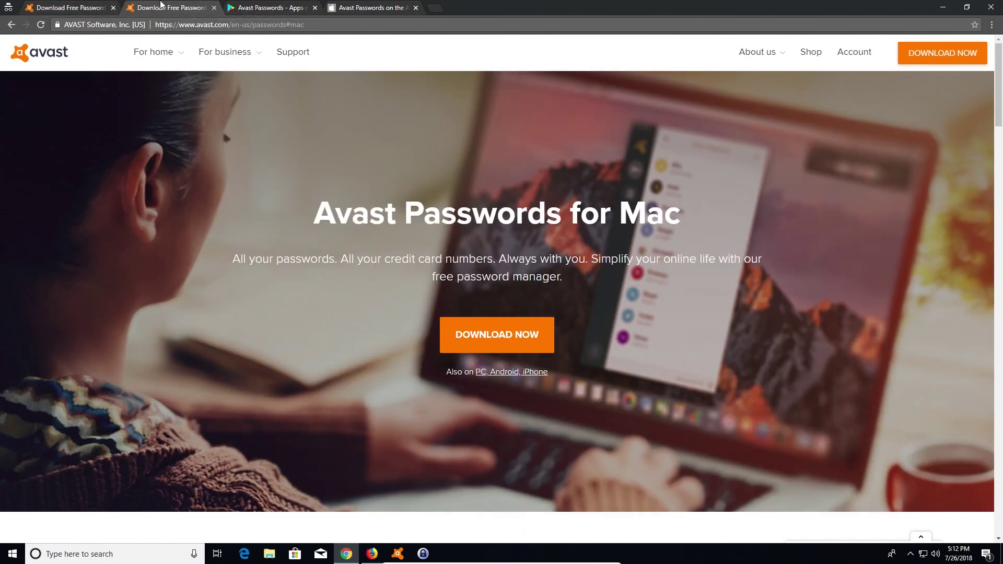
left_click(257, 5)
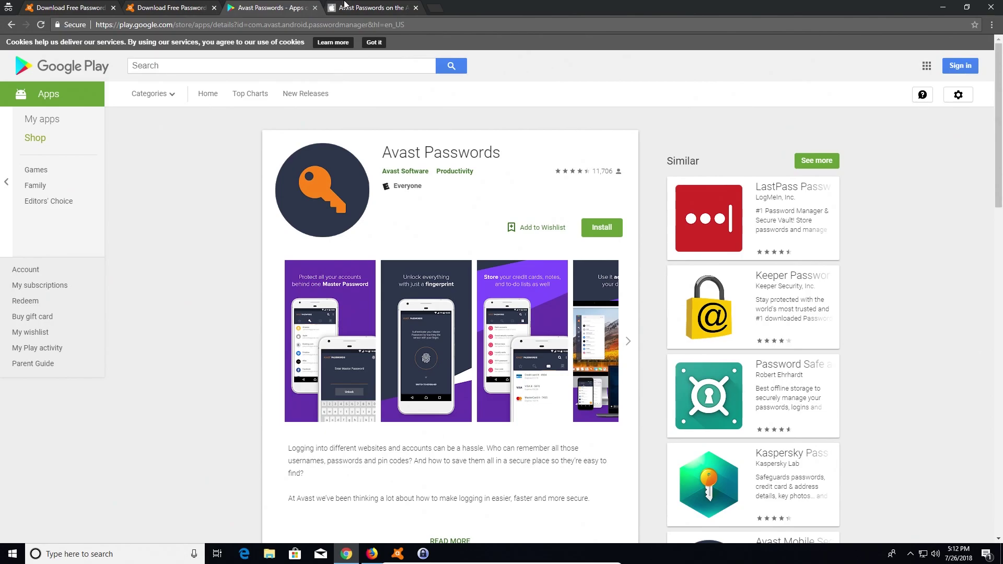
left_click(345, 6)
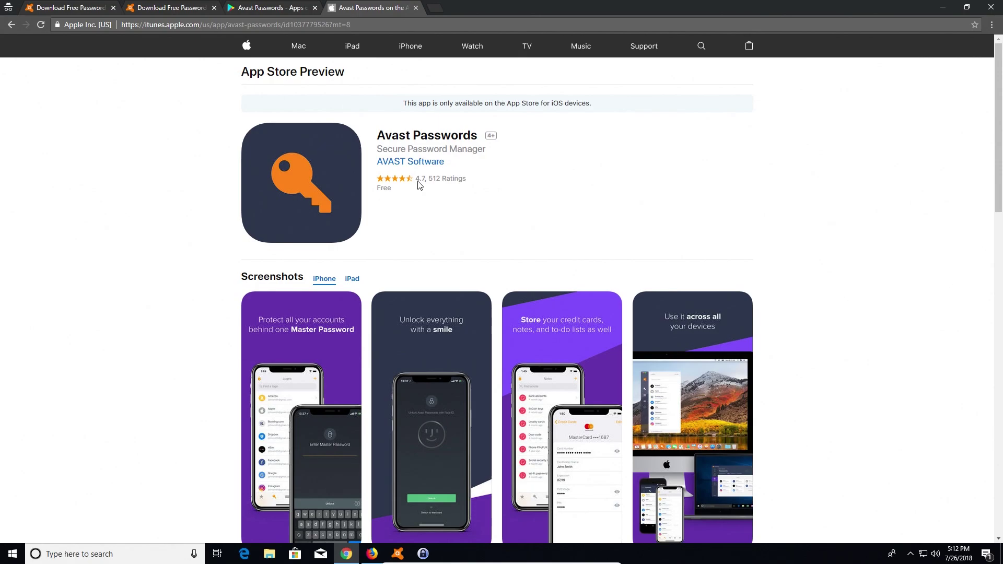
left_click(63, 6)
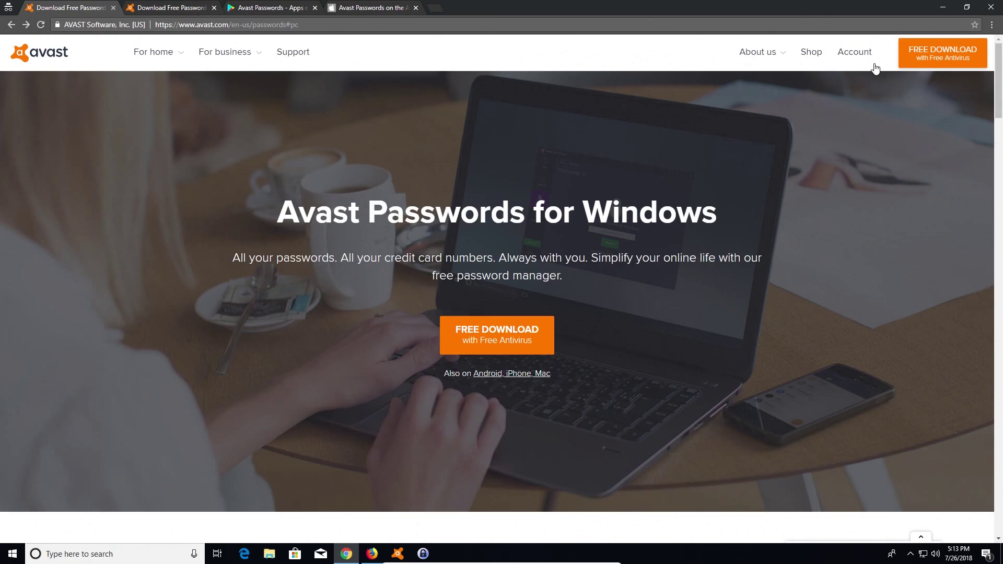
- Bring Avast to the centre, open Privacy > Passwords, and view the Credit Cards and Secure Notes tabs
left_click(403, 552)
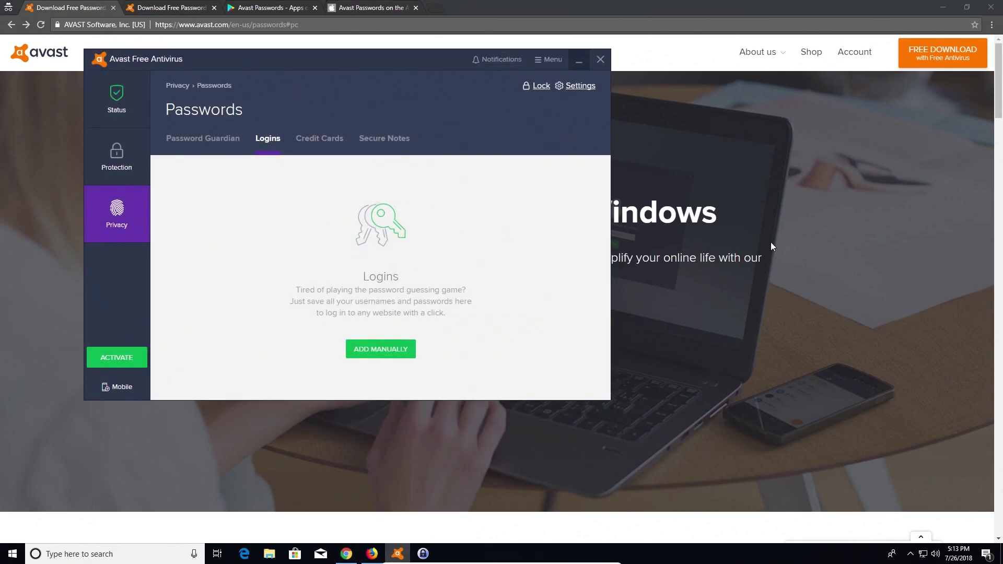
left_click(943, 7)
left_click_drag(357, 55, 546, 104)
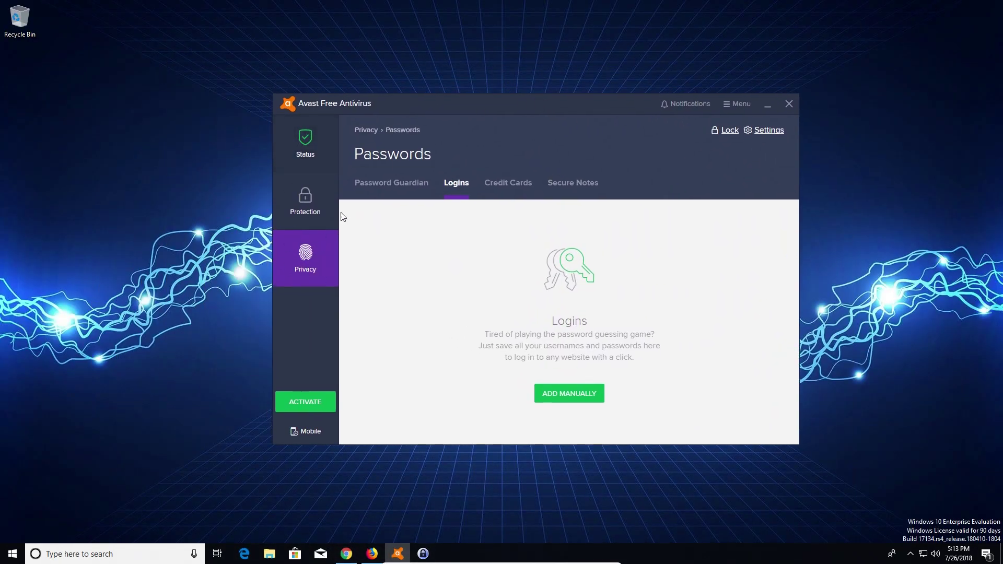
left_click(297, 270)
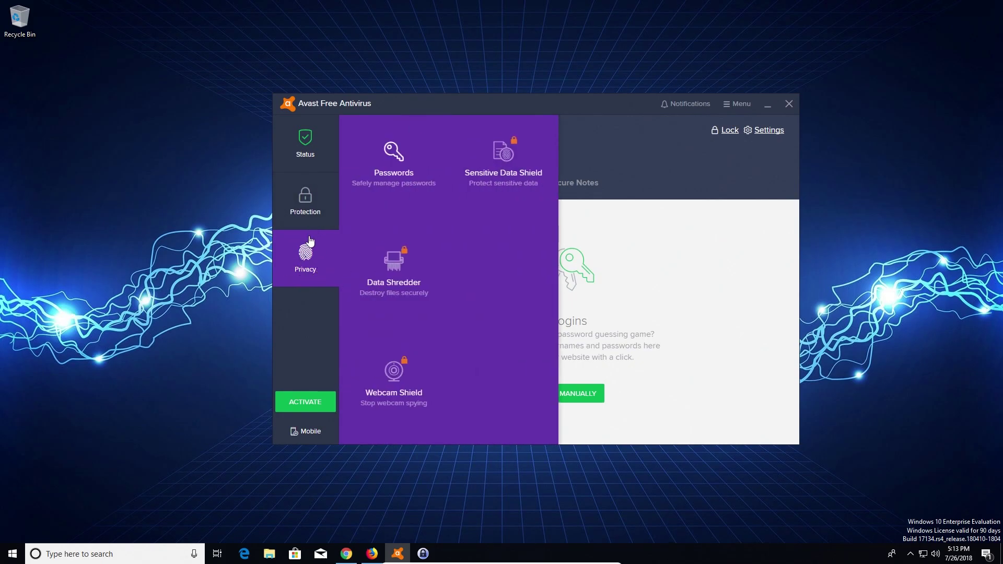
left_click(389, 158)
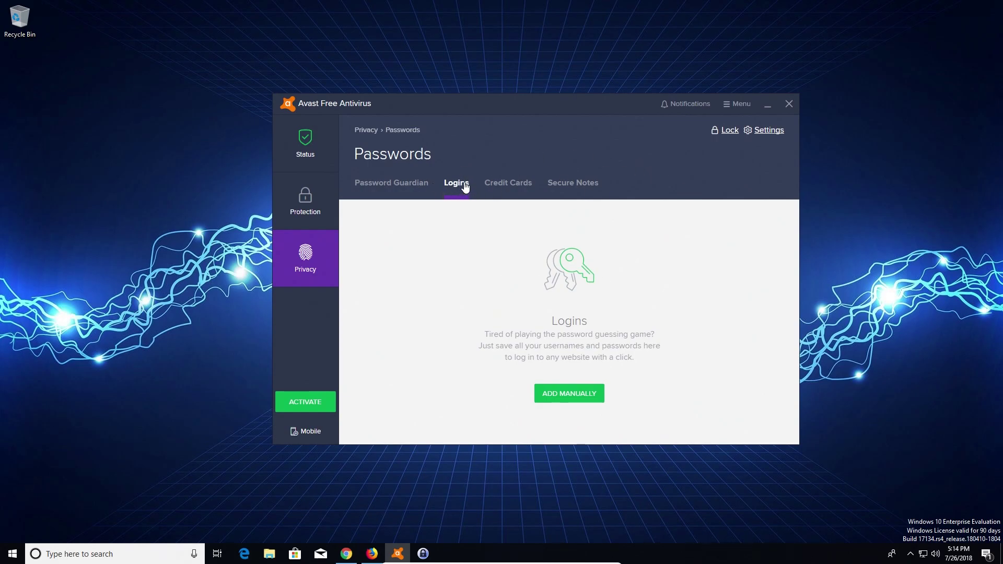
left_click(514, 186)
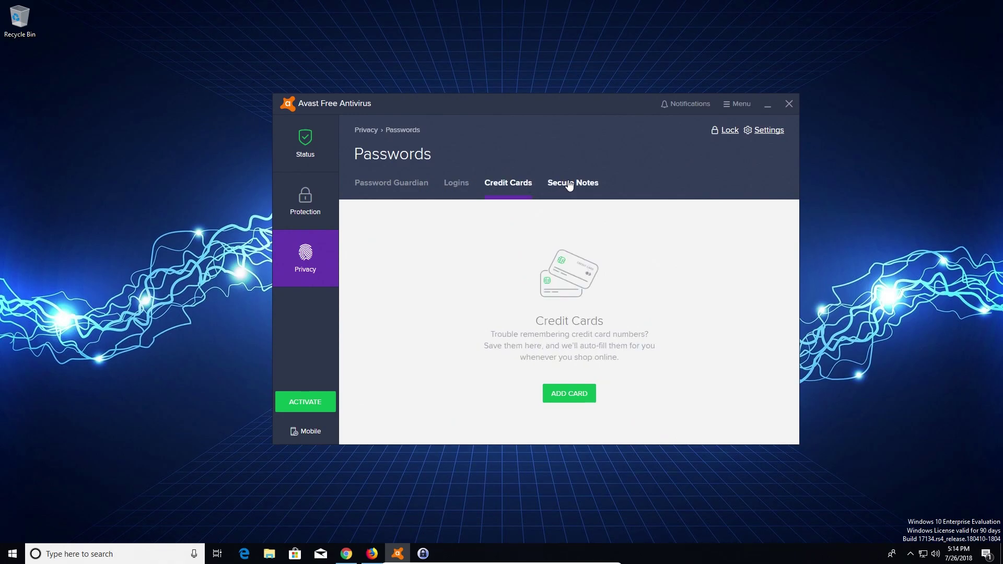
left_click(578, 185)
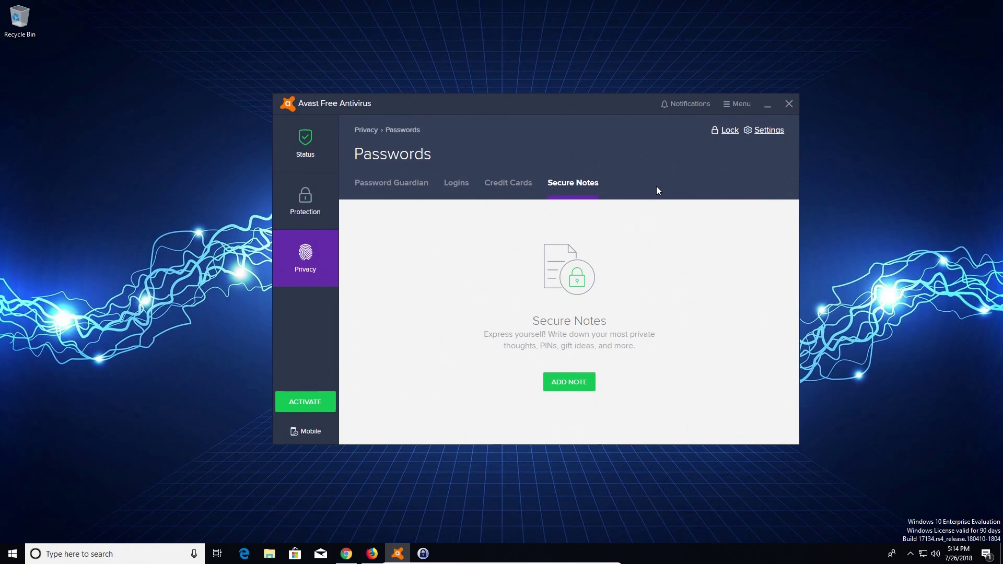
- Review the Avast Passwords Sync & backup settings, close them, and close the Avast window
left_click(766, 130)
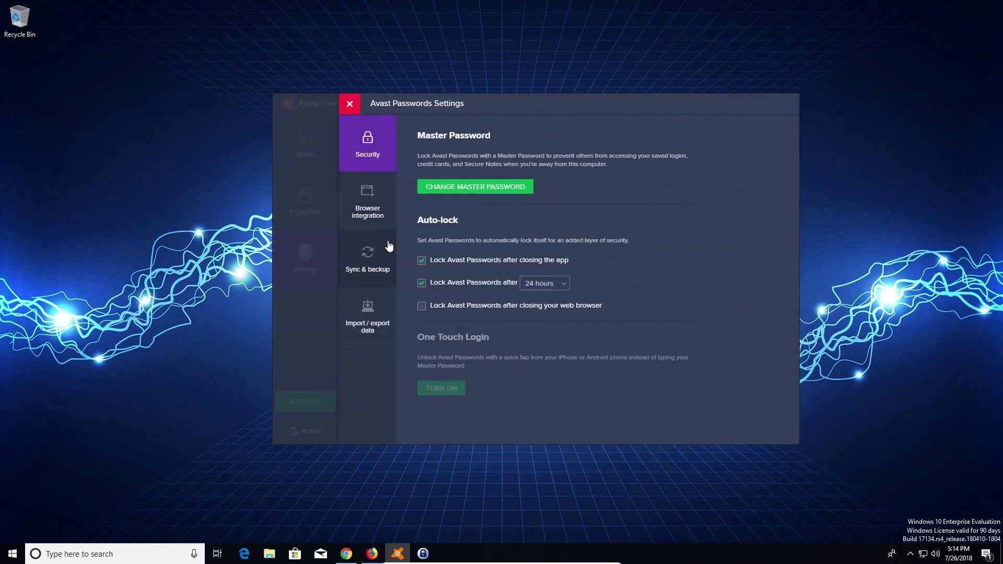
left_click(365, 261)
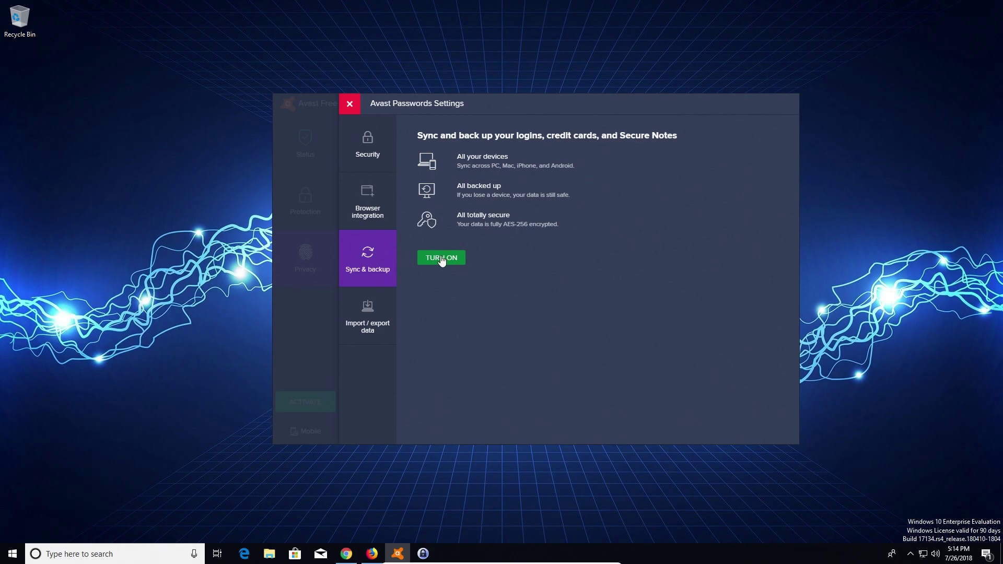
left_click(350, 104)
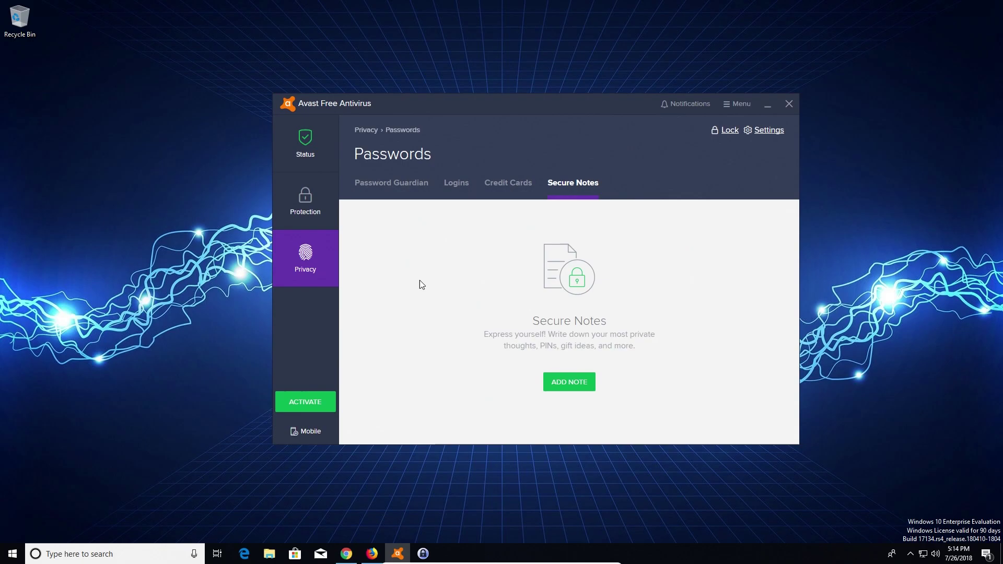
key("alt+F4")
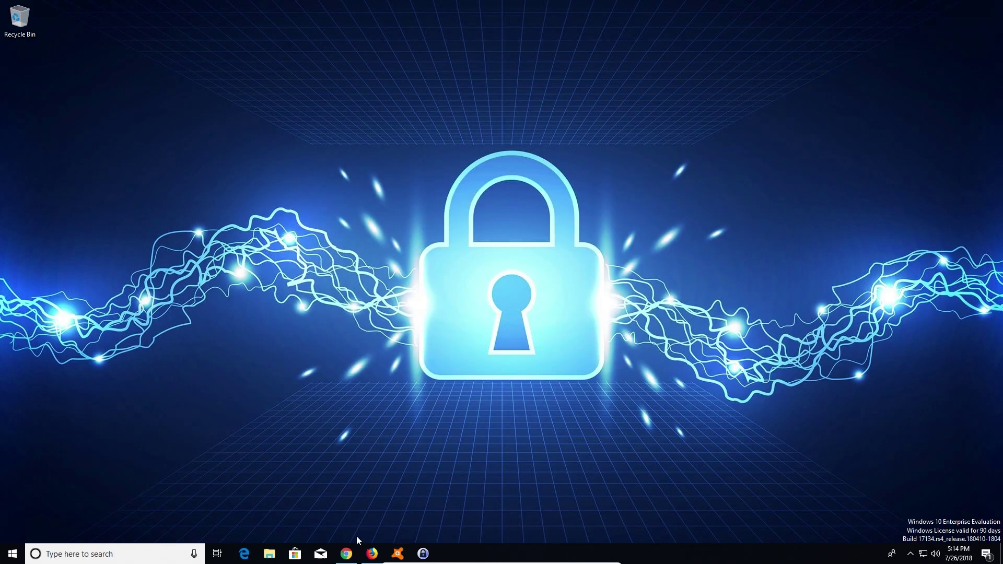
- In Firefox, view the Keepass2Android Google Play page and highlight its app title
left_click(372, 554)
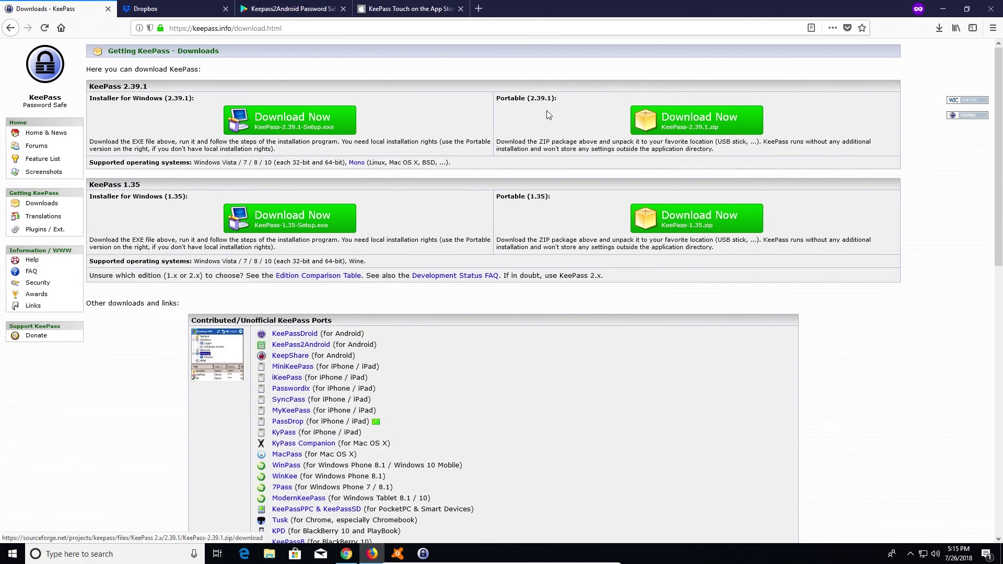
left_click(280, 6)
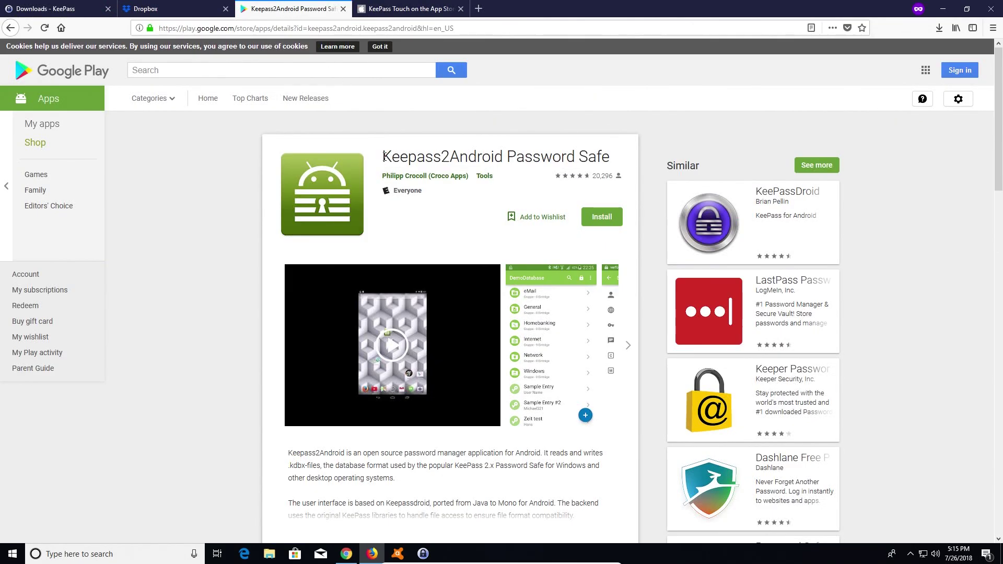
left_click_drag(384, 157, 509, 157)
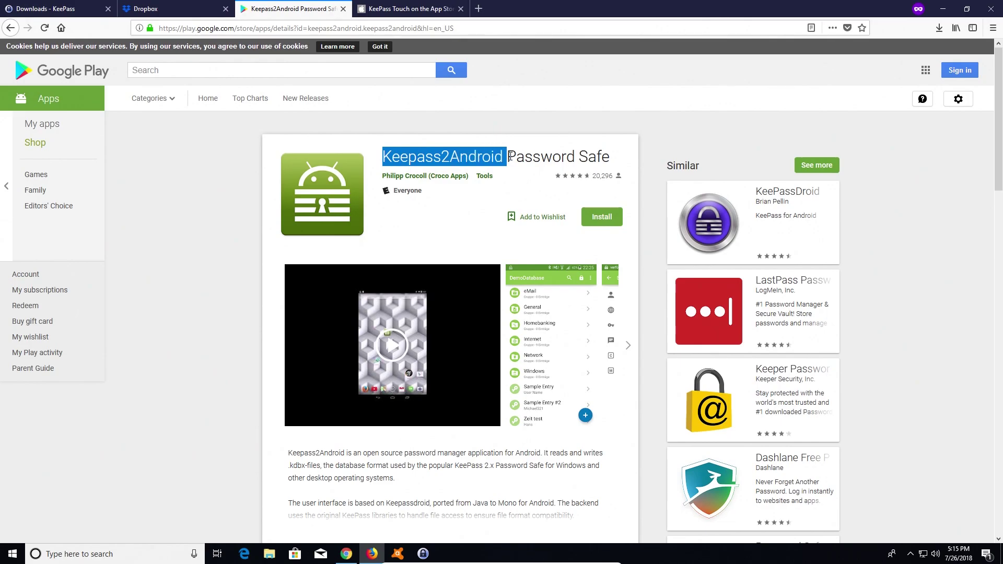
left_click(454, 210)
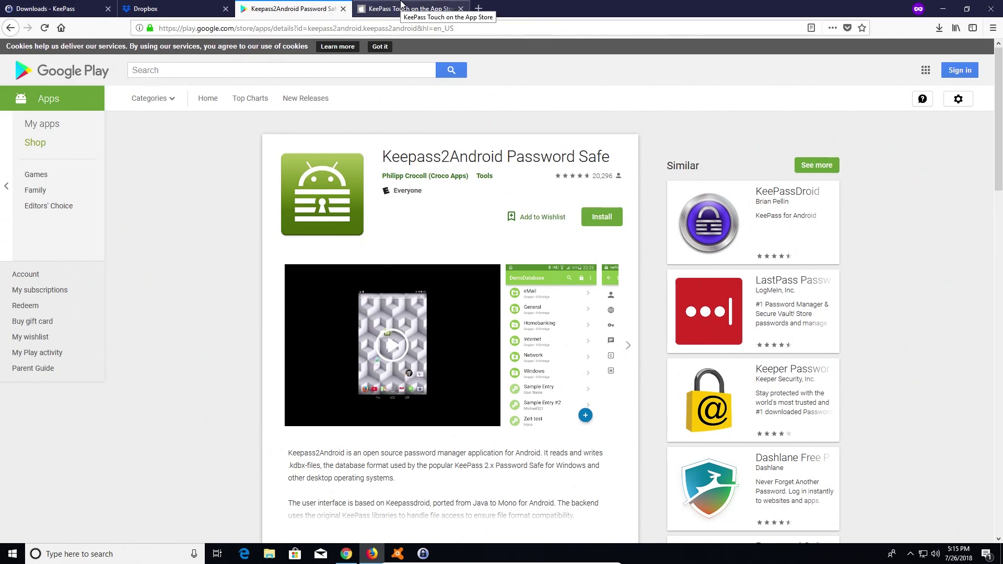
- Switch to the KeePass Touch App Store page and highlight the app name
left_click(402, 4)
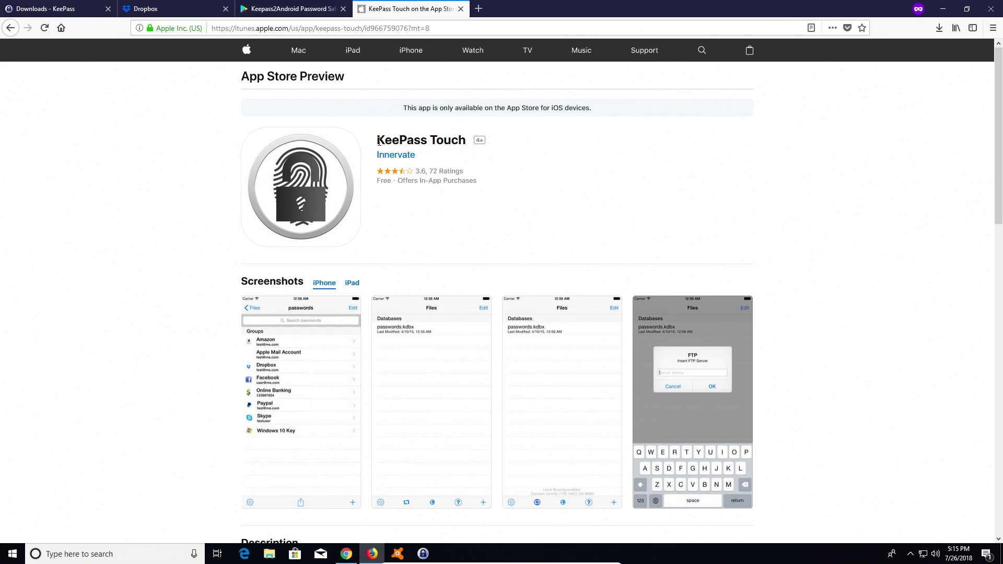
triple_click(404, 138)
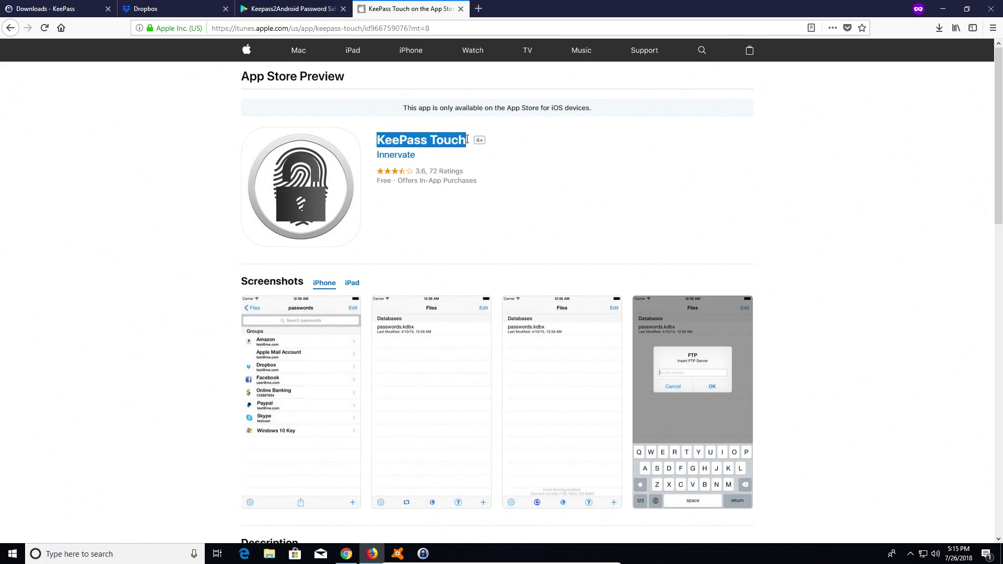
left_click(550, 210)
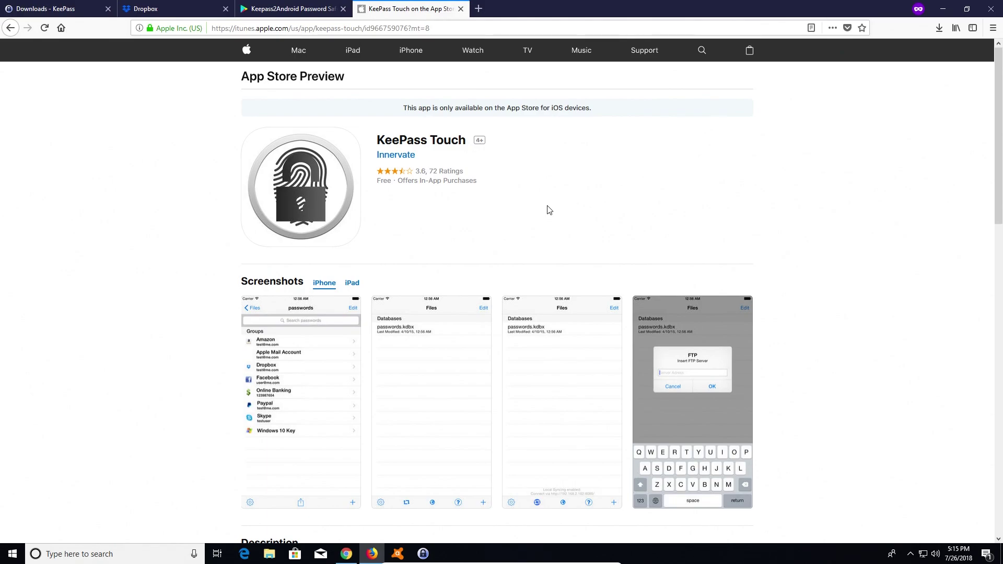
- Switch Firefox to the Dropbox sign-up tab
left_click(178, 5)
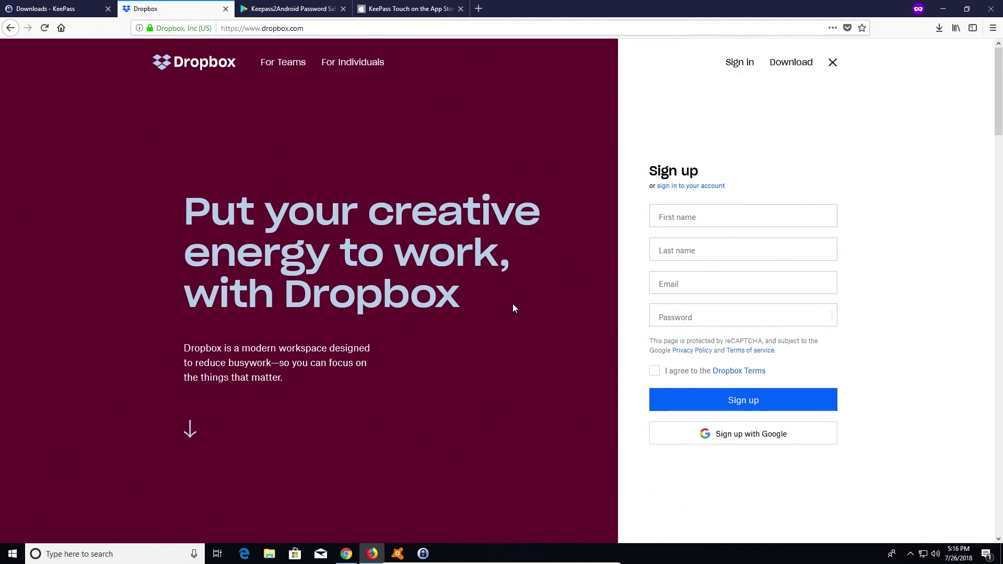
- Switch to the 'Downloads - KeePass' tab
left_click(59, 8)
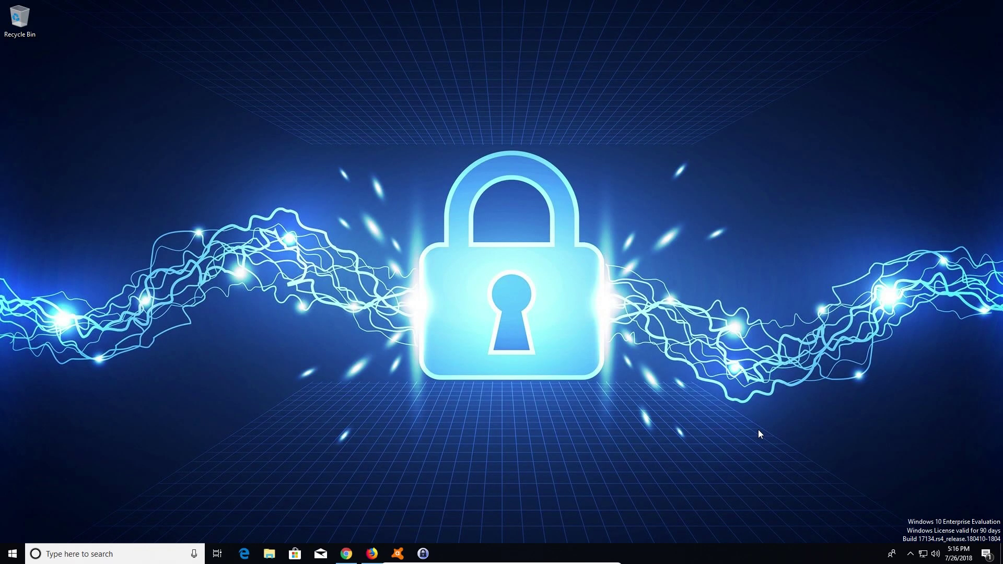
- Launch KeePass, centre and enlarge its window, and choose File > New
left_click(423, 554)
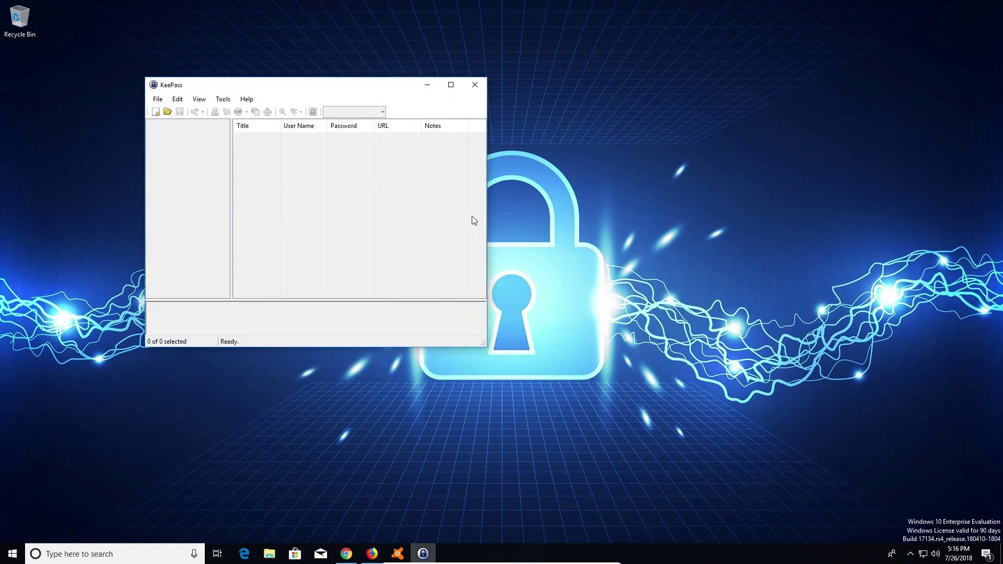
left_click_drag(373, 88, 494, 89)
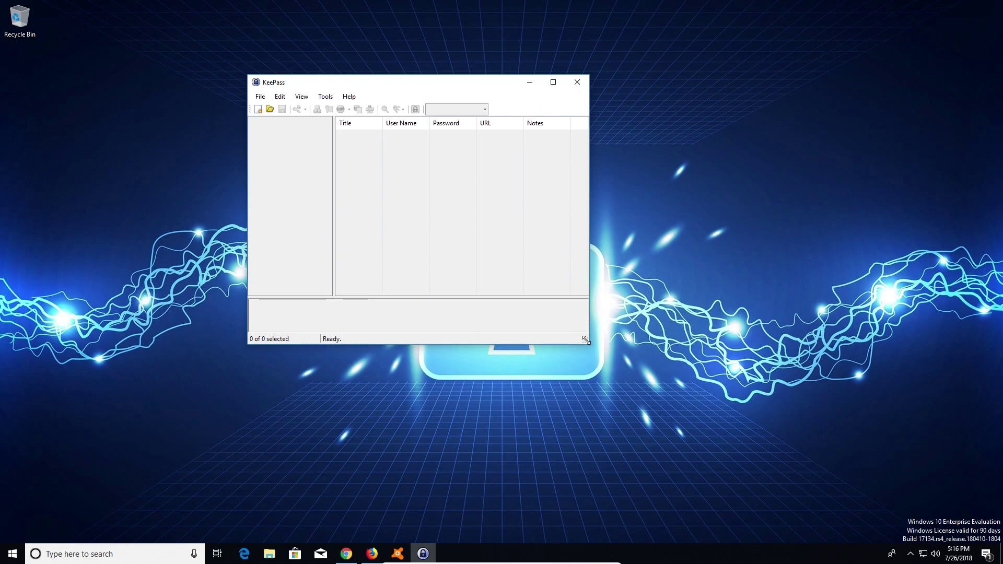
left_click_drag(586, 343, 767, 441)
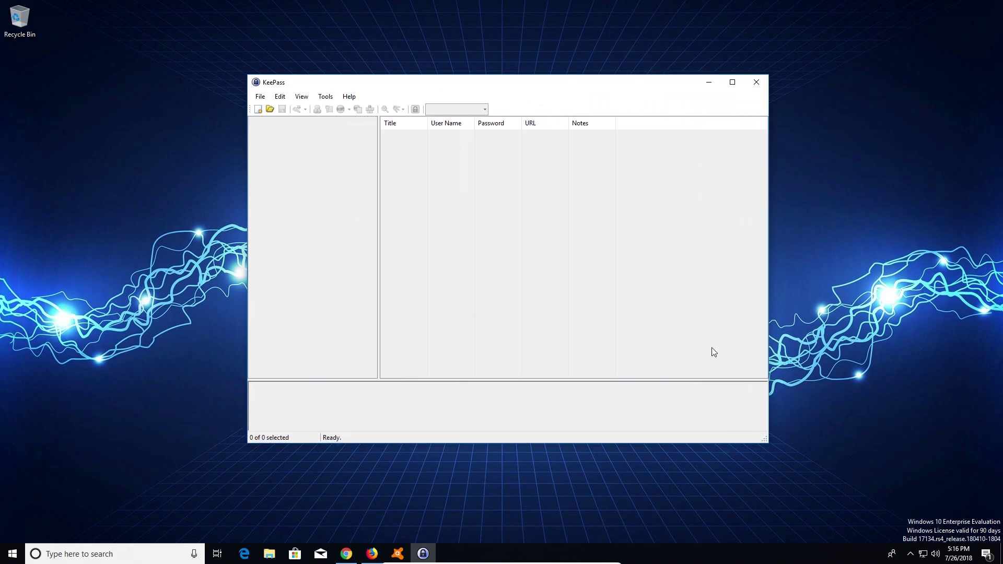
left_click(262, 98)
left_click(270, 108)
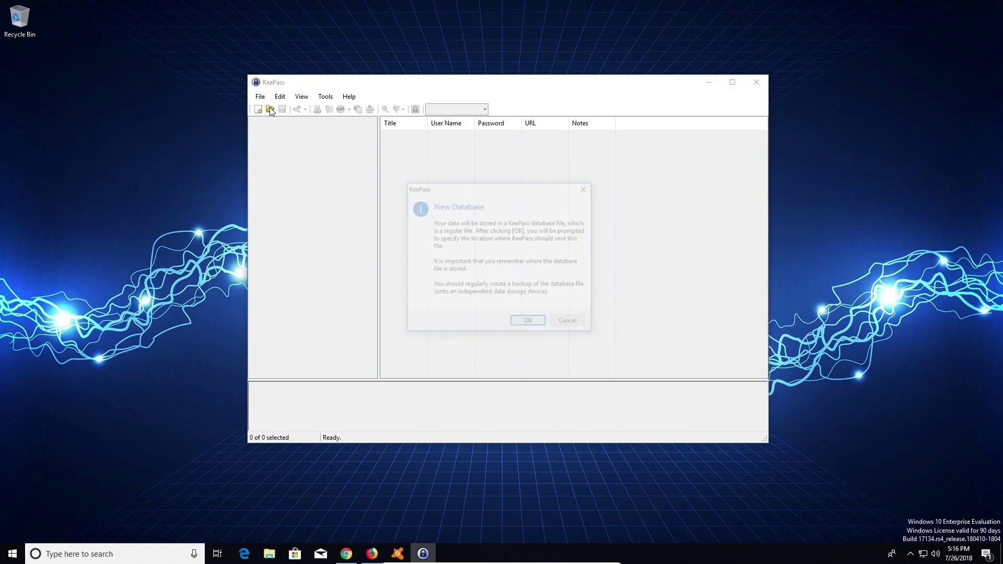
- Save the new database as NewDatabase.kdbx in the Dropbox folder
left_click(534, 322)
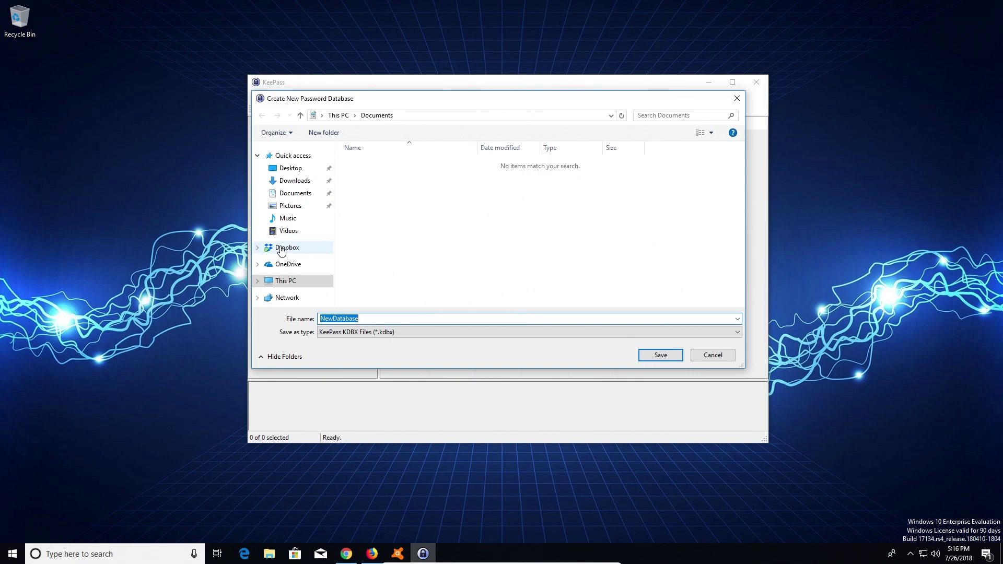
left_click(282, 249)
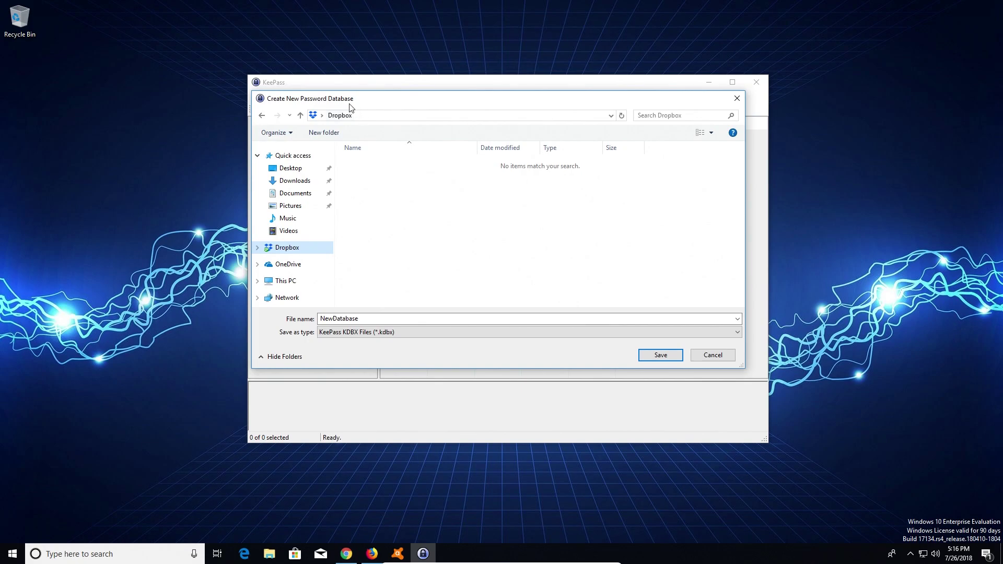
double_click(338, 318)
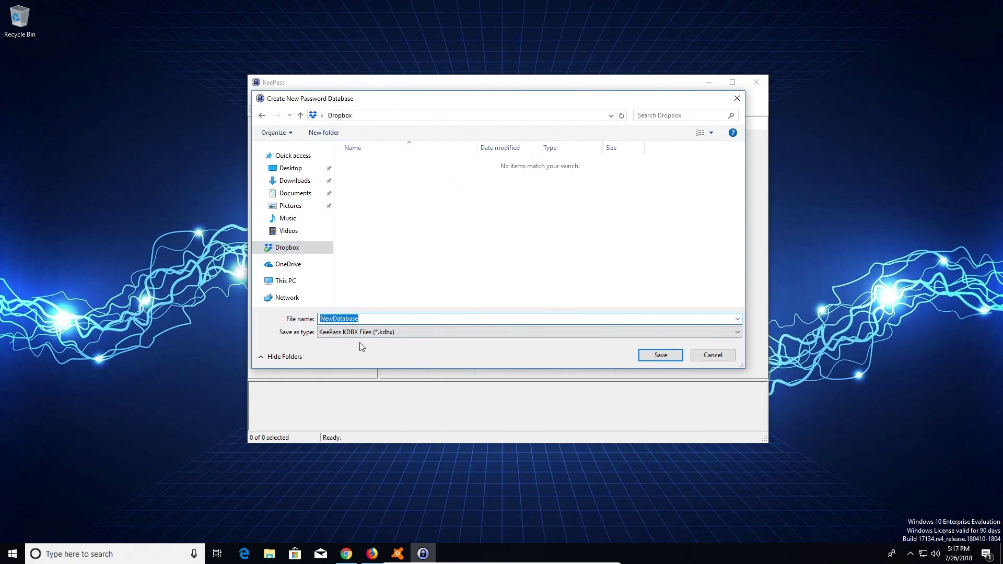
left_click(369, 318)
left_click(651, 357)
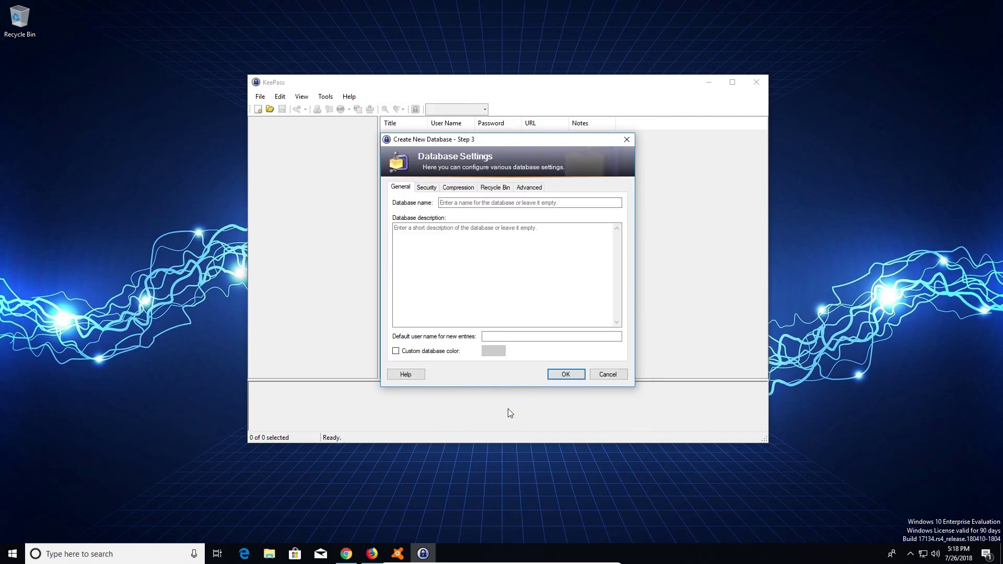
- Accept the default database settings and skip printing the emergency sheet
left_click(564, 376)
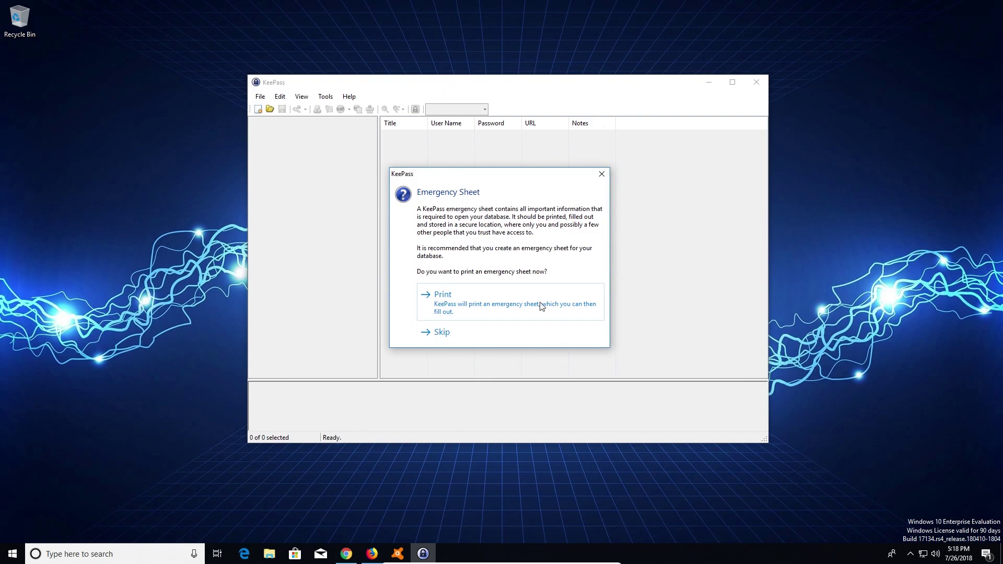
left_click(442, 334)
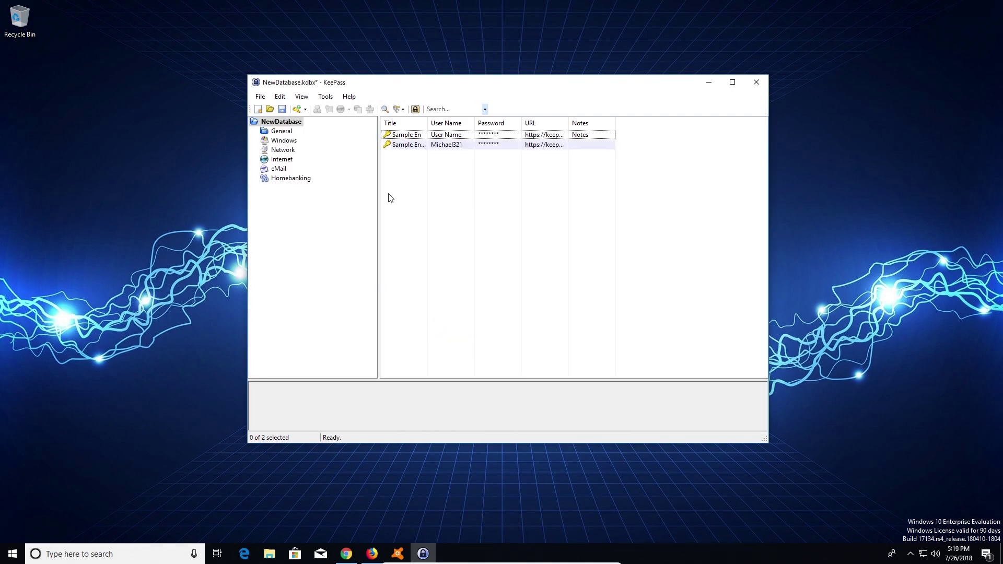
- Choose Add Entry... from the Add Entry toolbar dropdown
left_click(305, 109)
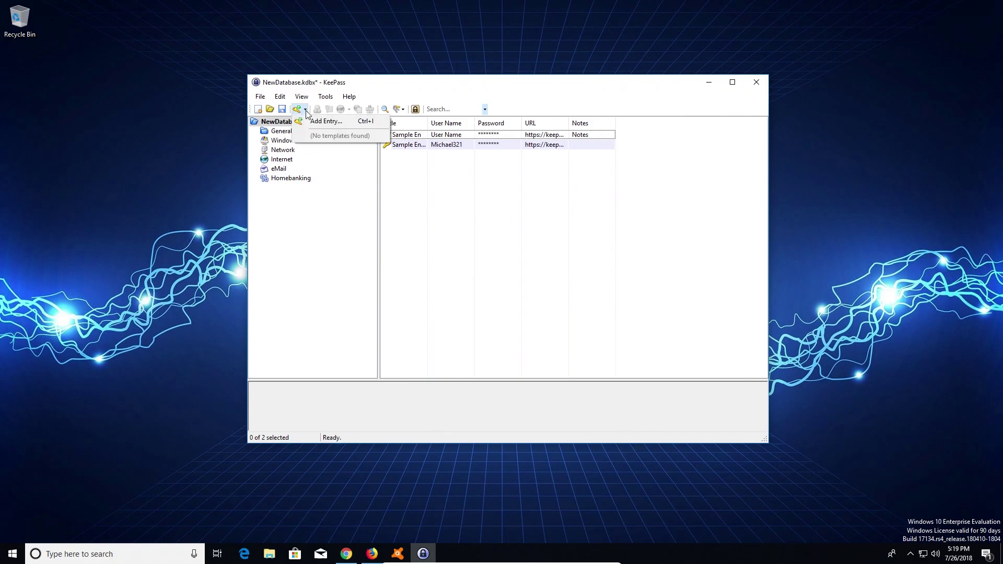
left_click(309, 121)
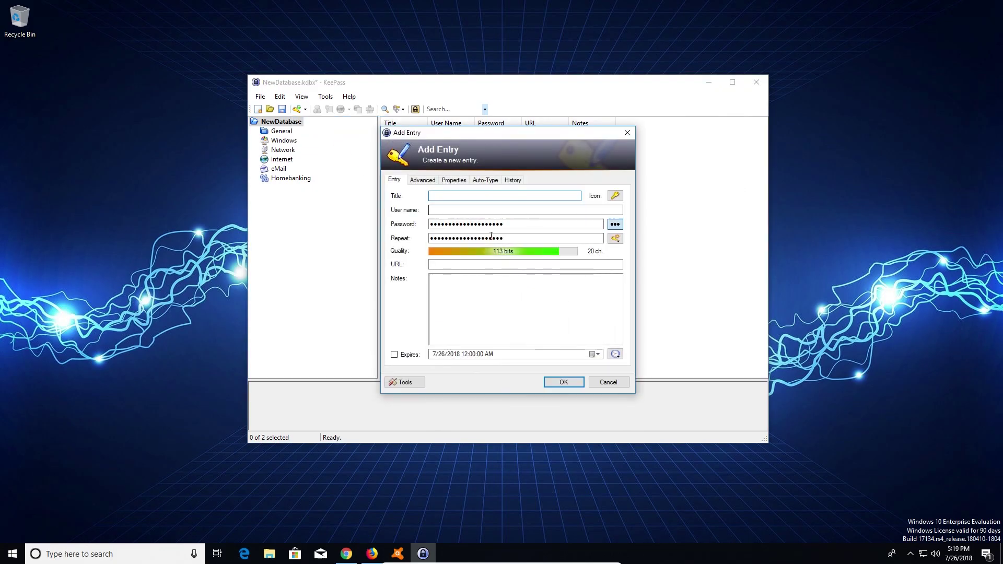